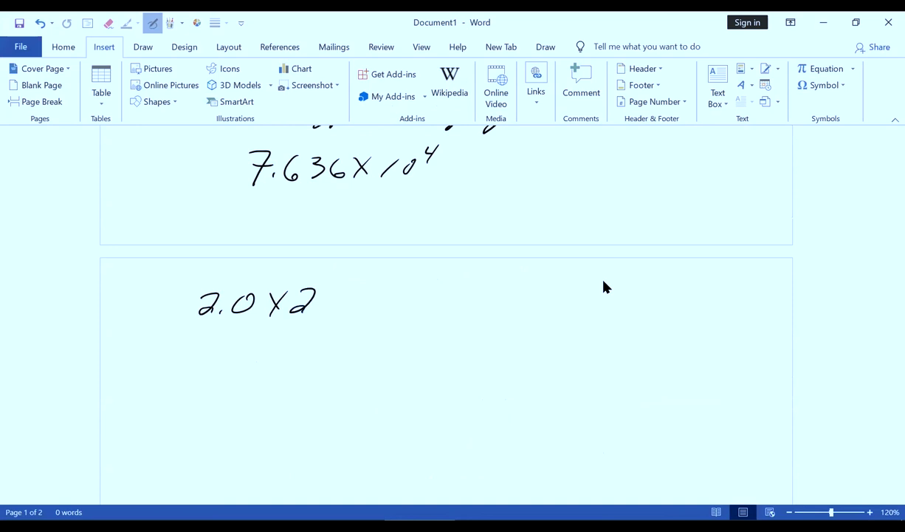
Step: Complete the handwritten equation on page 2 so that it reads 2.0 × 2.0 = 4.0
{"action": "left_click_drag", "start_coordinate": [364, 303], "coordinate": [384, 302]}
{"action": "key", "text": "Escape"}
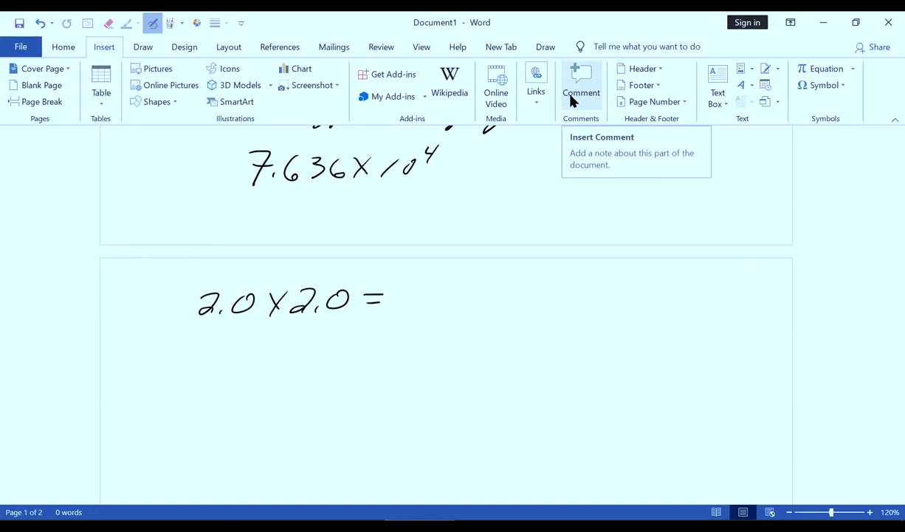
{"action": "mouse_move", "coordinate": [403, 277]}
{"action": "left_mouse_down"}
{"action": "mouse_move", "coordinate": [390, 299]}
{"action": "mouse_move", "coordinate": [411, 297]}
{"action": "mouse_move", "coordinate": [397, 319]}
{"action": "left_mouse_up"}
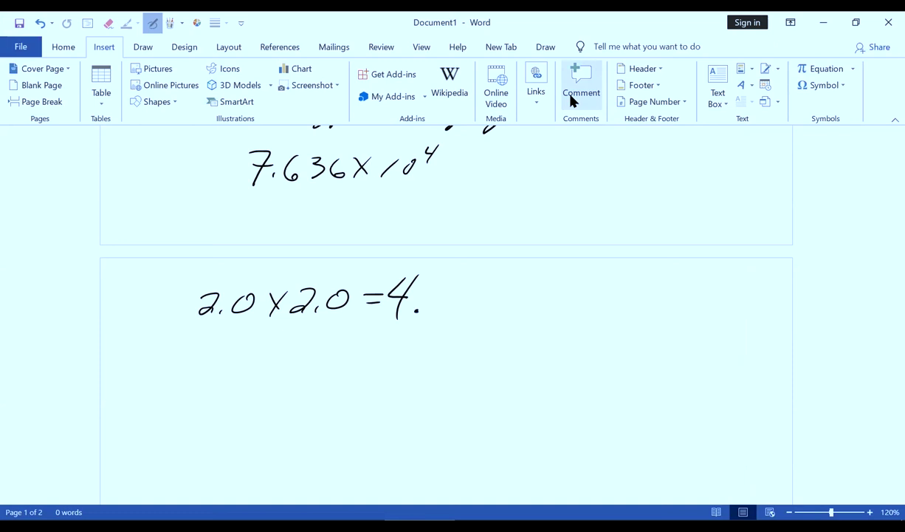
{"action": "left_click_drag", "start_coordinate": [446, 289], "coordinate": [445, 290]}
Step: Handwrite the equation 2.00 × 2 = 4 beneath the first equation and stop inking
{"action": "mouse_move", "coordinate": [194, 364]}
{"action": "left_mouse_down"}
{"action": "mouse_move", "coordinate": [209, 377]}
{"action": "mouse_move", "coordinate": [248, 361]}
{"action": "mouse_move", "coordinate": [302, 369]}
{"action": "mouse_move", "coordinate": [293, 369]}
{"action": "mouse_move", "coordinate": [369, 354]}
{"action": "mouse_move", "coordinate": [366, 361]}
{"action": "left_mouse_up"}
{"action": "left_click", "coordinate": [222, 373]}
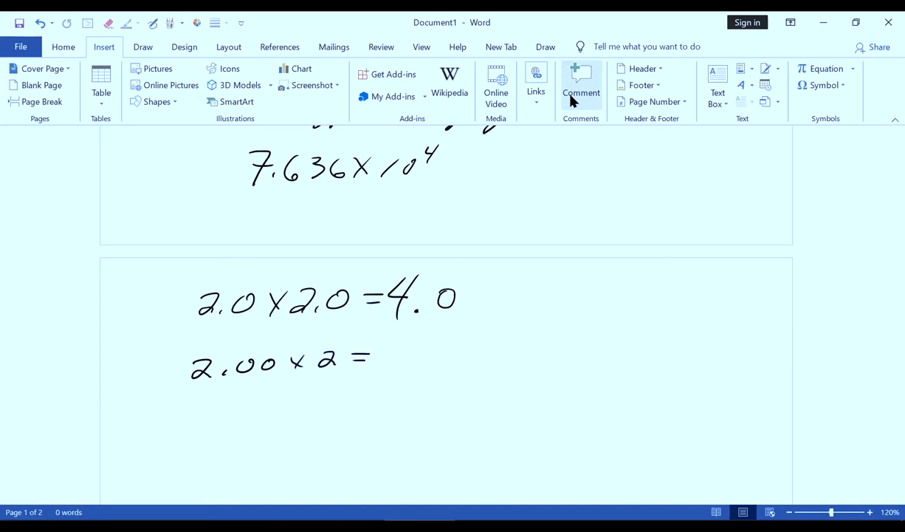
{"action": "left_click", "coordinate": [153, 23]}
{"action": "mouse_move", "coordinate": [404, 344]}
{"action": "left_mouse_down"}
{"action": "mouse_move", "coordinate": [398, 358]}
{"action": "mouse_move", "coordinate": [416, 366]}
{"action": "left_mouse_up"}
{"action": "left_click_drag", "start_coordinate": [410, 350], "coordinate": [401, 377]}
{"action": "left_click", "coordinate": [153, 23]}
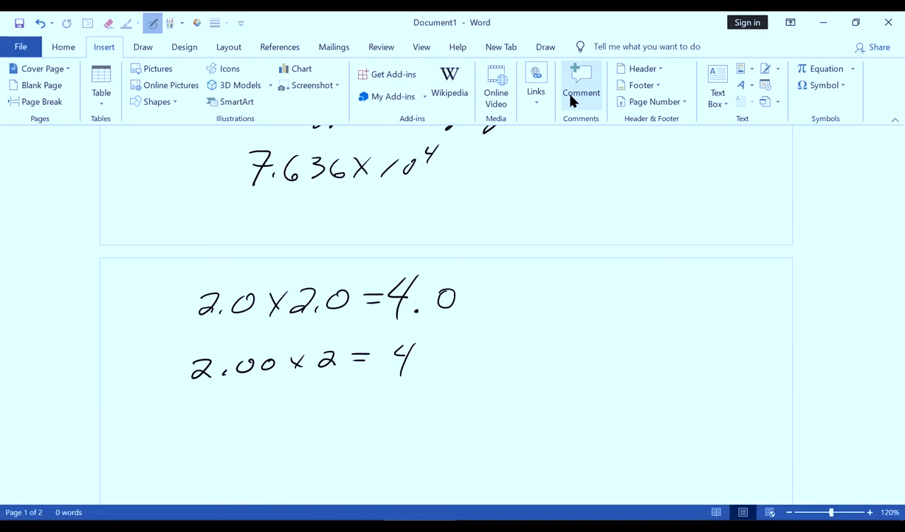
{"action": "key", "text": "Escape"}
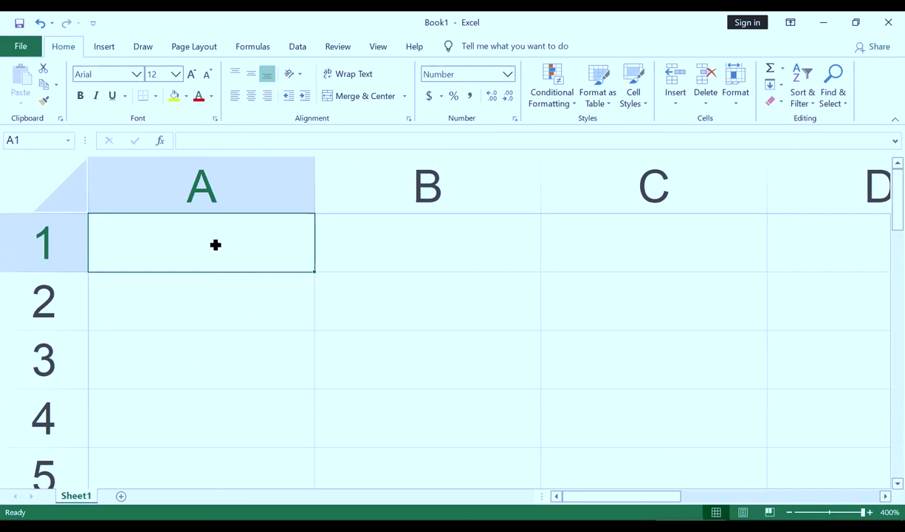
Step: Switch to the Excel workbook and enter the formula +16*3.00 in cell A1
{"action": "type", "text": "+16"}
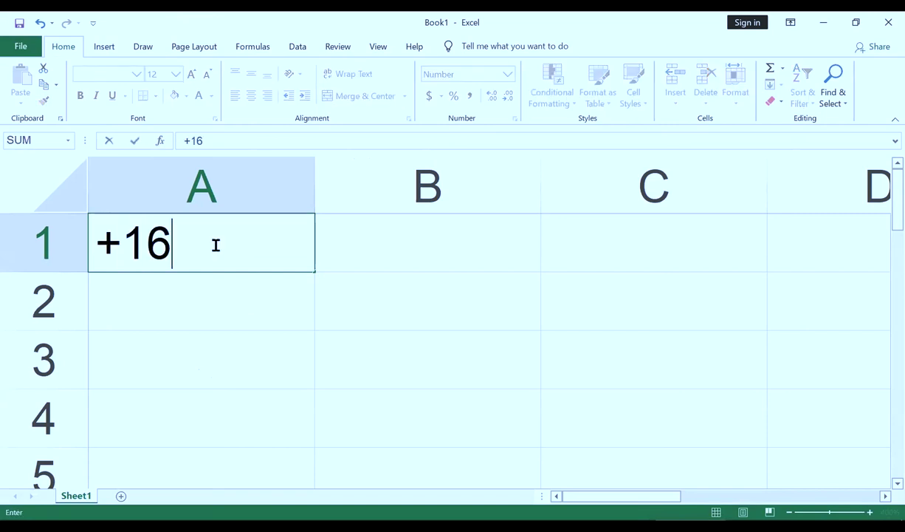
{"action": "type", "text": "*"}
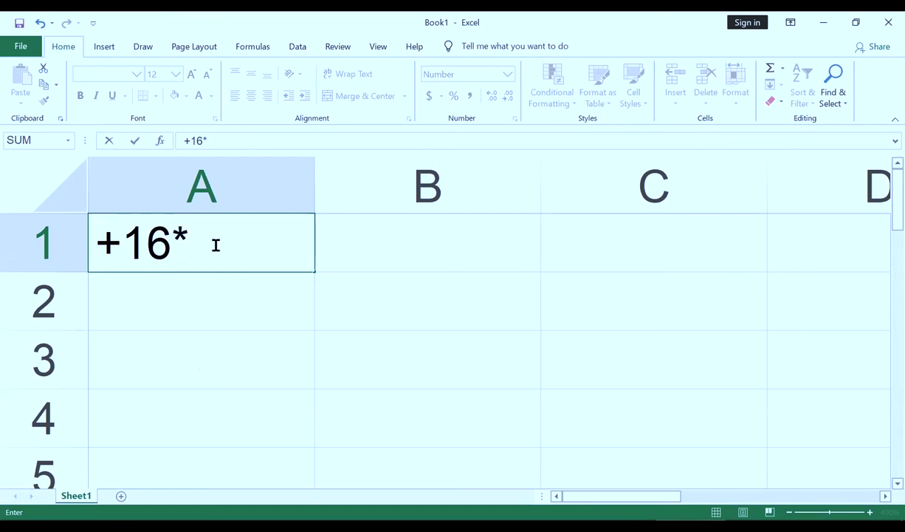
{"action": "type", "text": "3.00"}
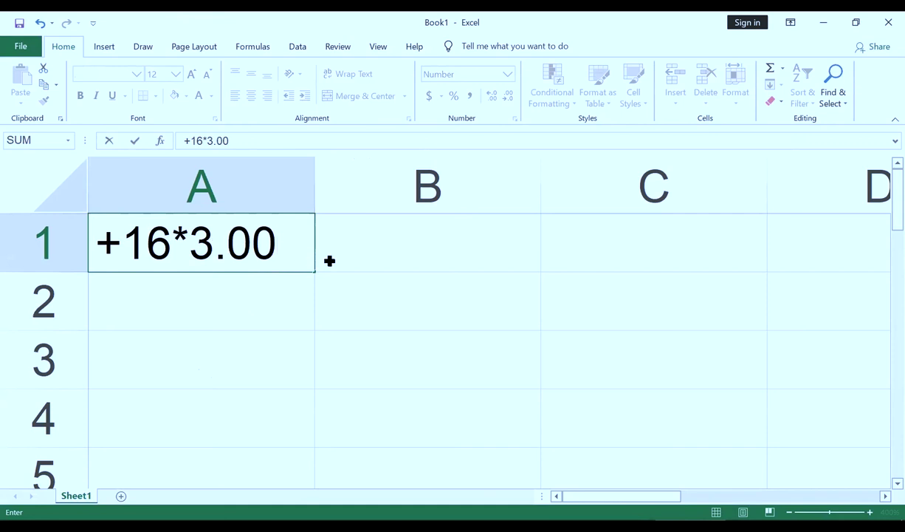
{"action": "key", "text": "Return"}
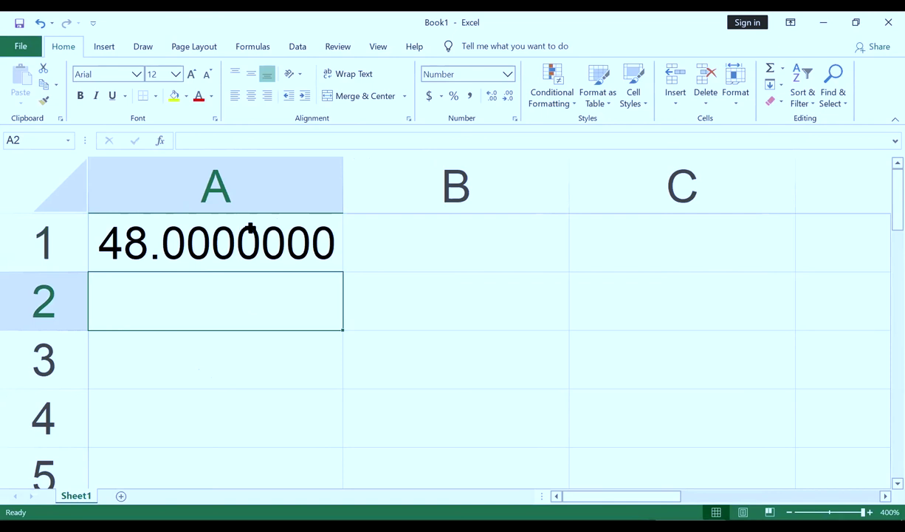
Step: Replace the formula in cell A1 with +2.587*6.11
{"action": "left_click", "coordinate": [107, 225]}
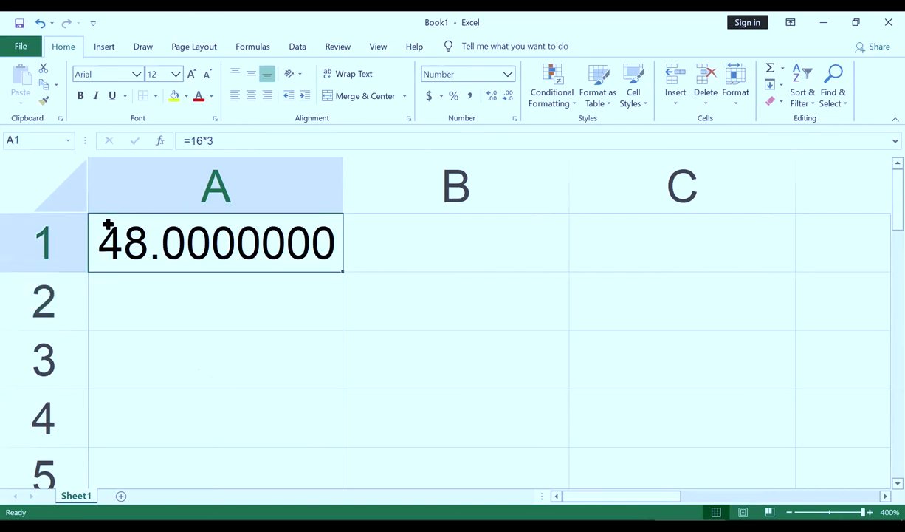
{"action": "type", "text": "+2"}
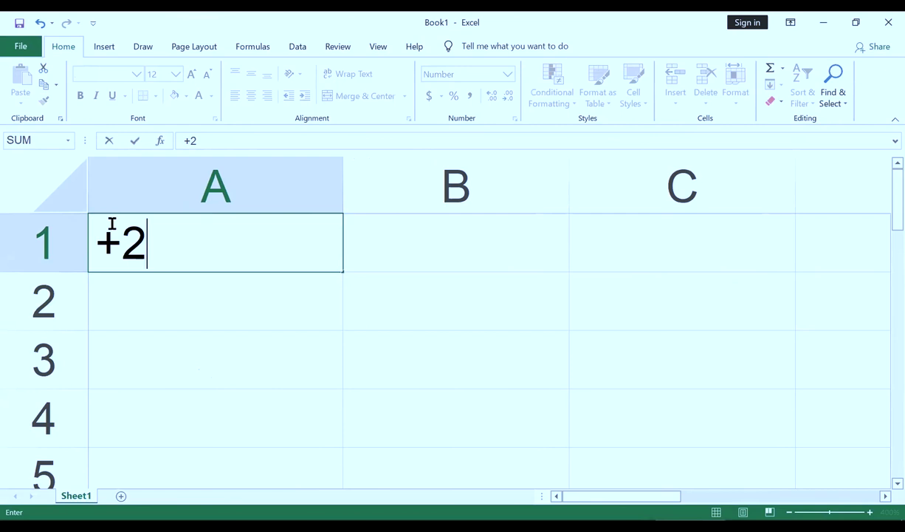
{"action": "type", "text": ".587*"}
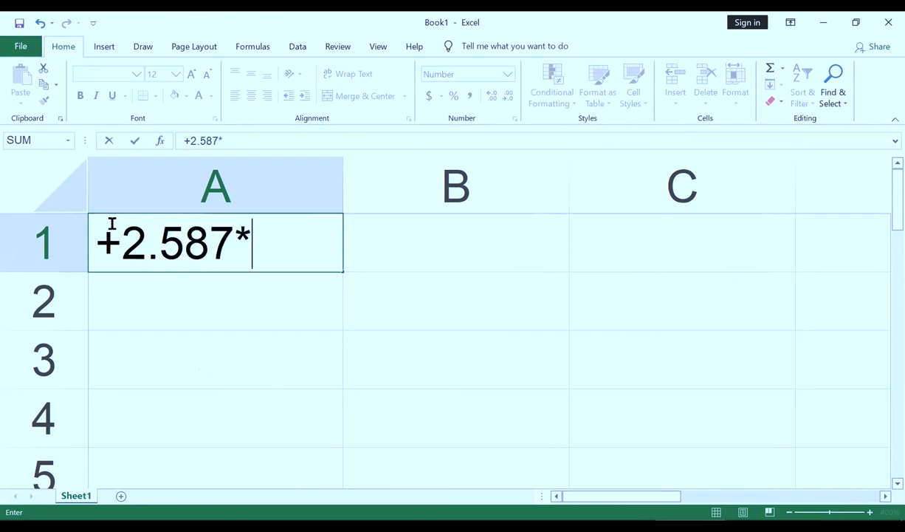
{"action": "type", "text": "6.11"}
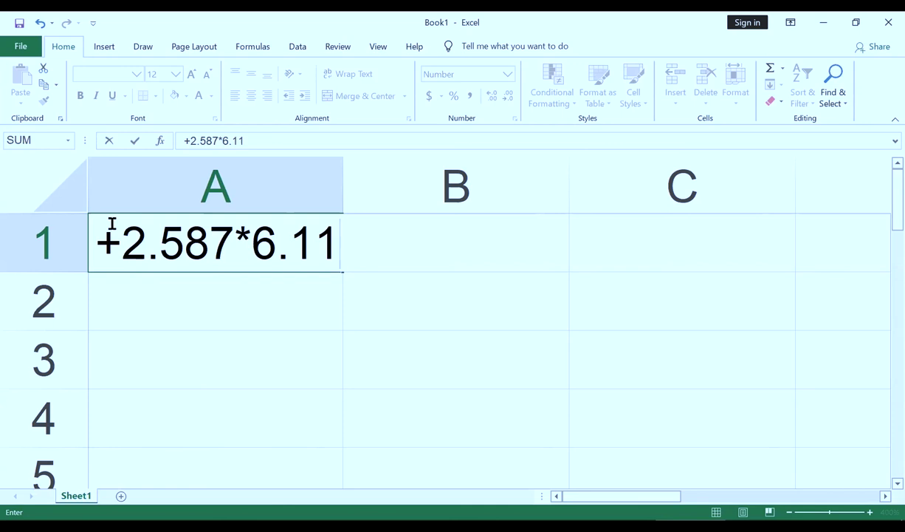
{"action": "key", "text": "Return"}
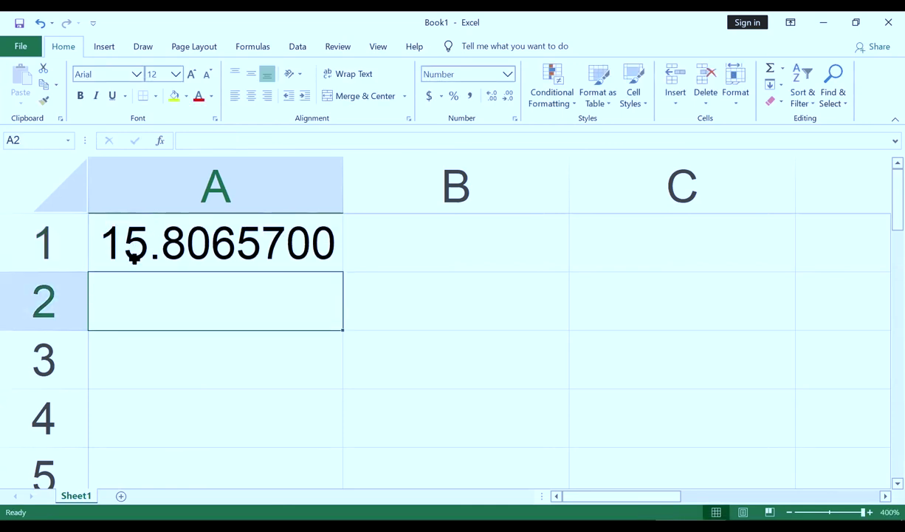
Step: Enter the A1 product rounded to three significant figures, 15.8, in cell C2
{"action": "left_click", "coordinate": [238, 235]}
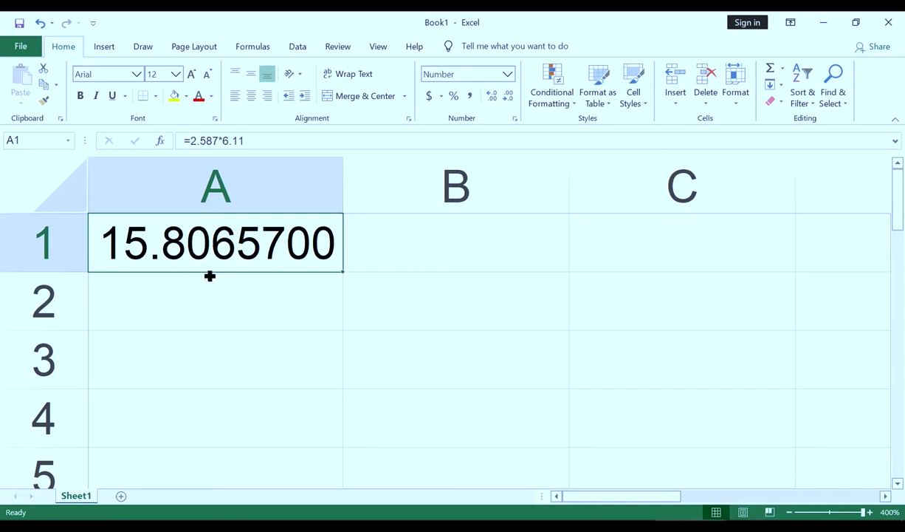
{"action": "left_click", "coordinate": [620, 303]}
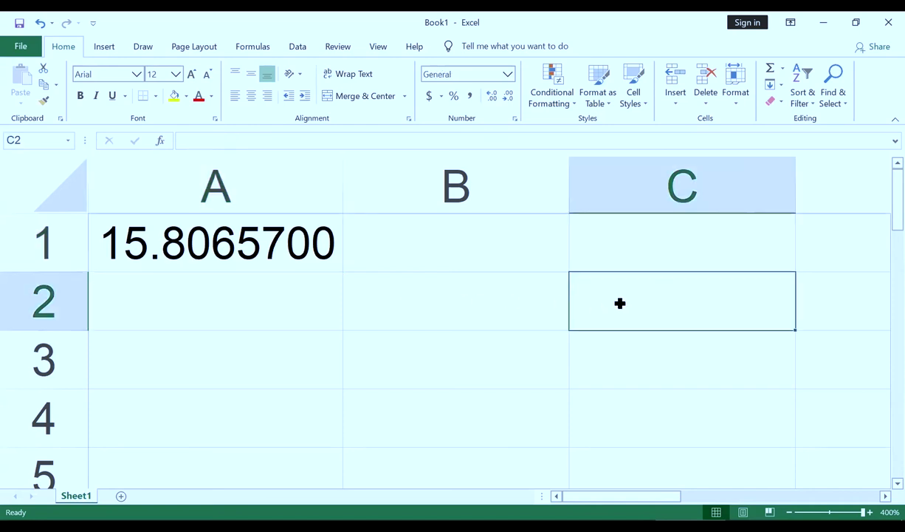
{"action": "type", "text": "15.8"}
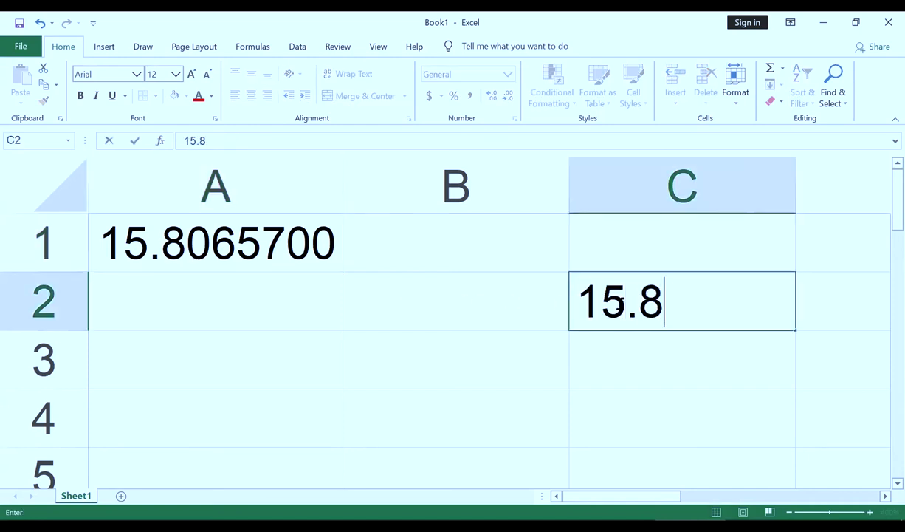
{"action": "key", "text": "Return"}
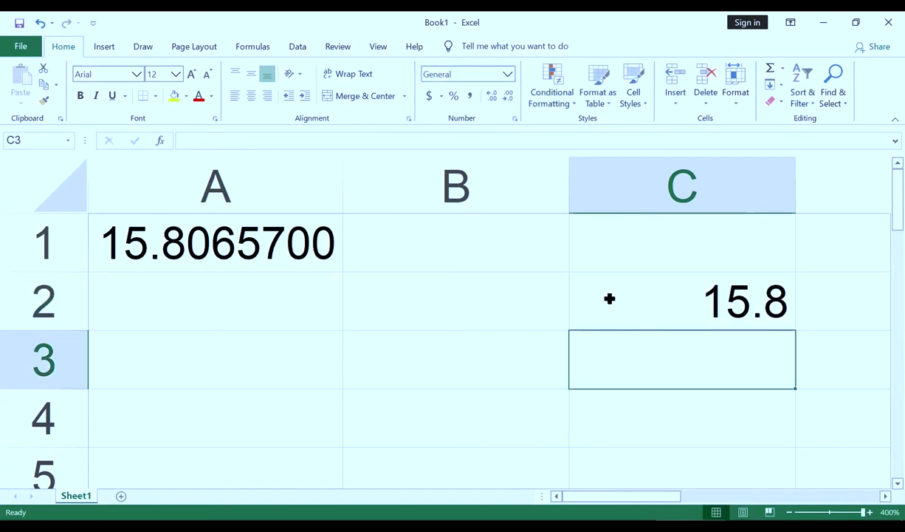
Step: Enter the formula +1.254*5.666 in cell A3
{"action": "left_click", "coordinate": [166, 338]}
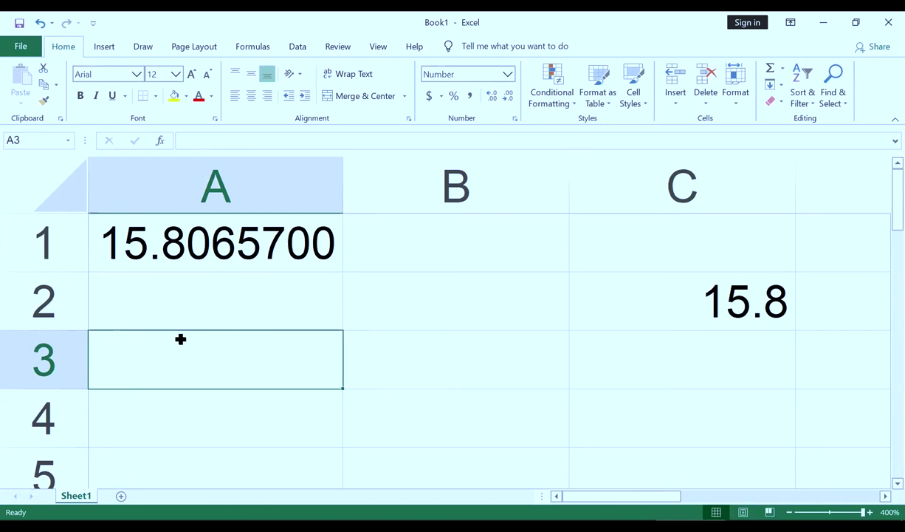
{"action": "type", "text": "1.25"}
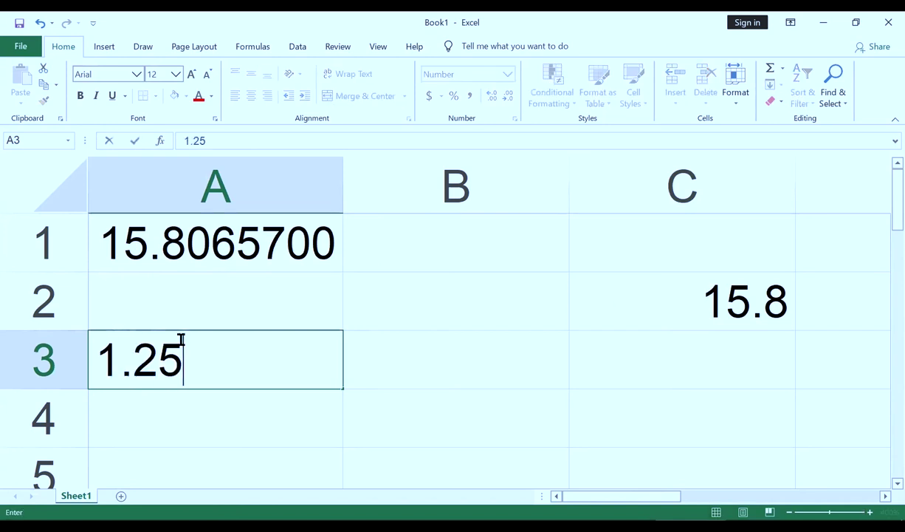
{"action": "type", "text": "4"}
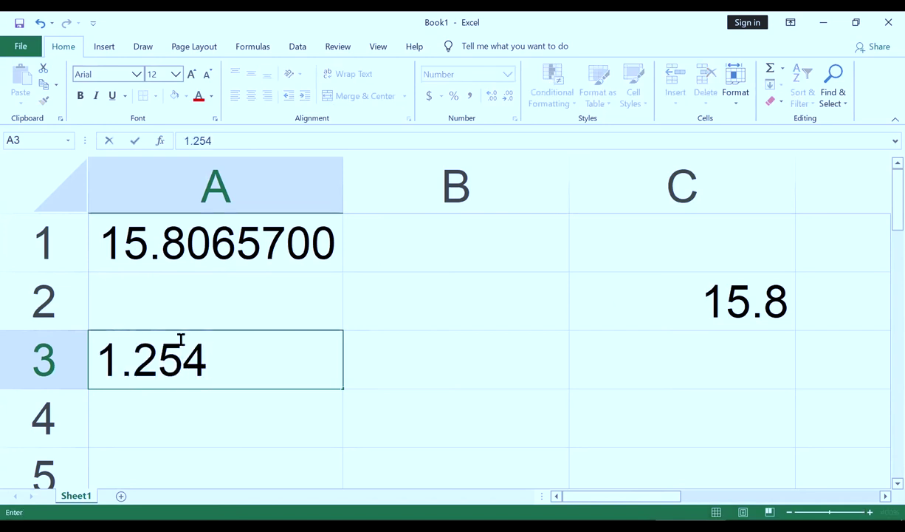
{"action": "type", "text": "*5.666"}
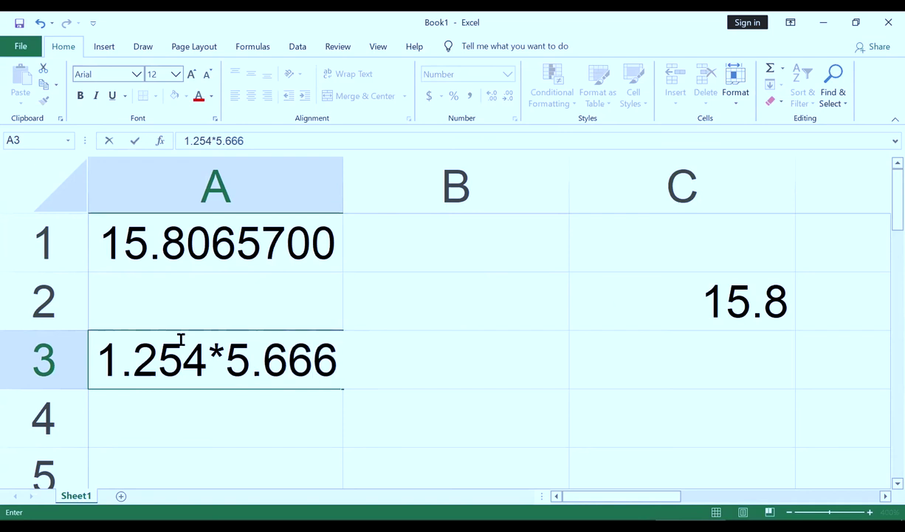
{"action": "left_click", "coordinate": [97, 355]}
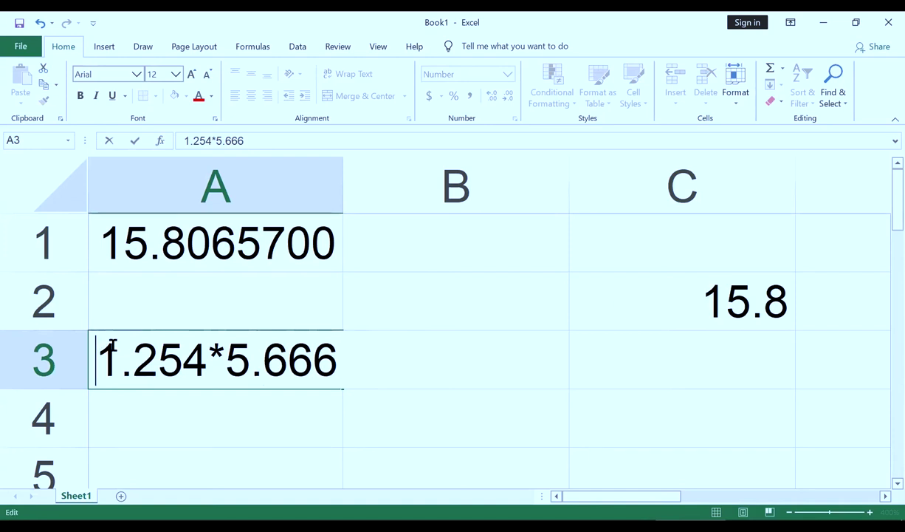
{"action": "type", "text": "+"}
{"action": "key", "text": "Return"}
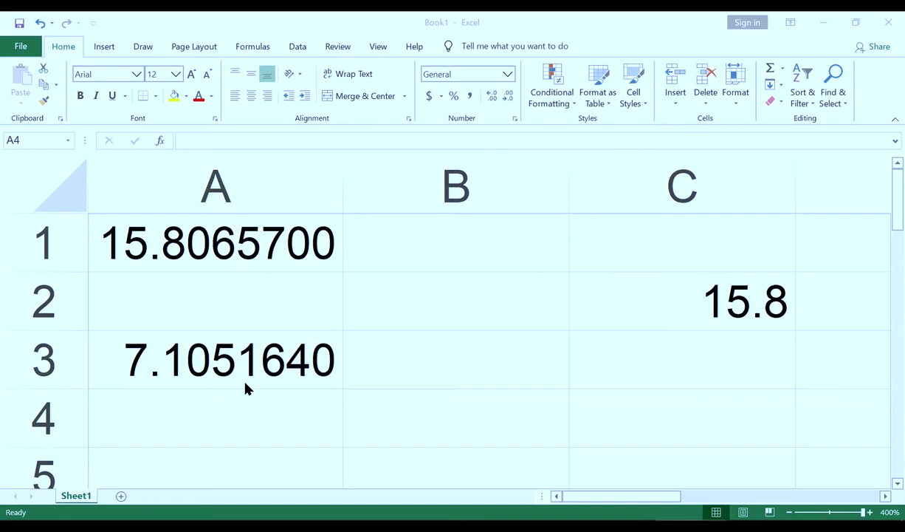
Step: Enter the A3 product rounded to four significant figures, 7.105, in cell C3
{"action": "left_click", "coordinate": [677, 359]}
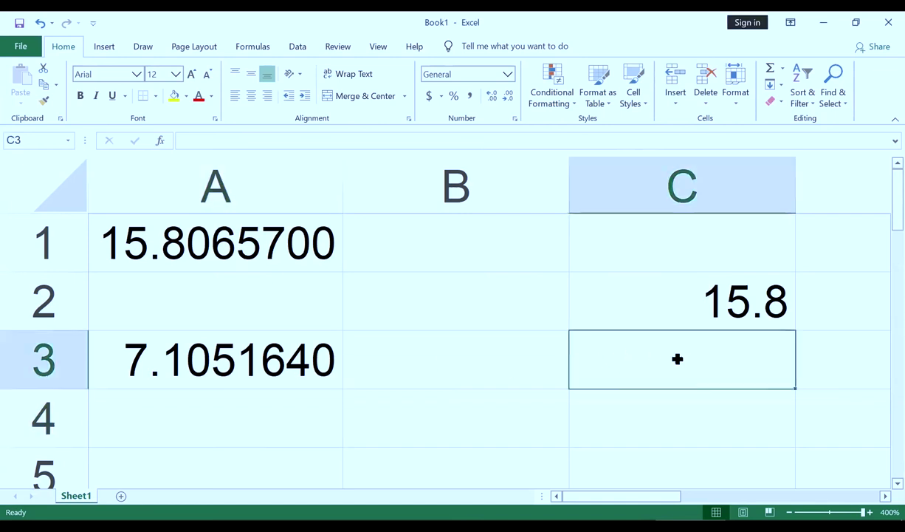
{"action": "type", "text": "7.10"}
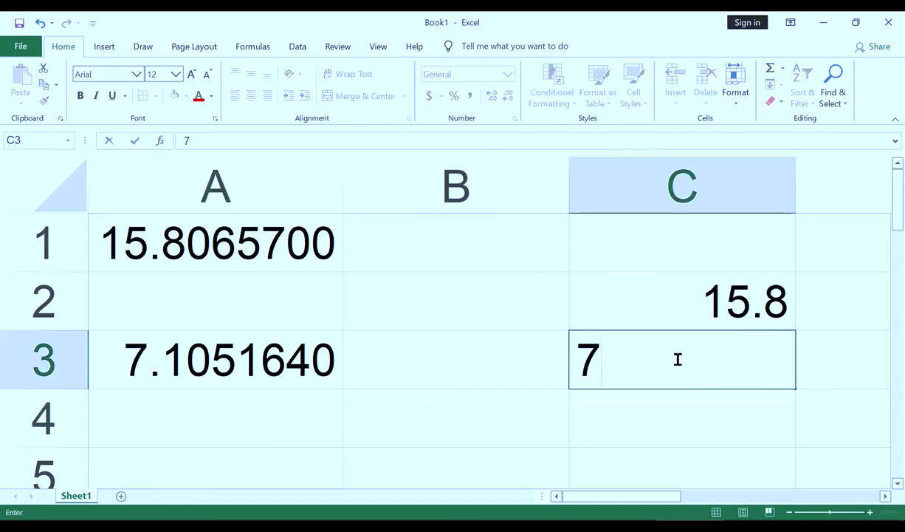
{"action": "type", "text": "5"}
{"action": "key", "text": "Return"}
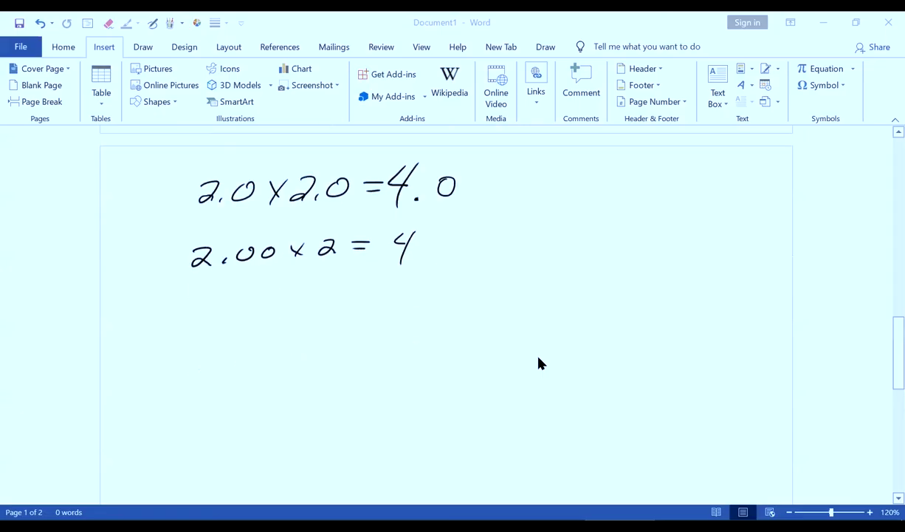
Step: Switch back to the Word document and handwrite 4.30 beneath the equation 2.00 × 2 = 4
{"action": "scroll", "coordinate": [538, 358], "scroll_direction": "down", "scroll_amount": 1}
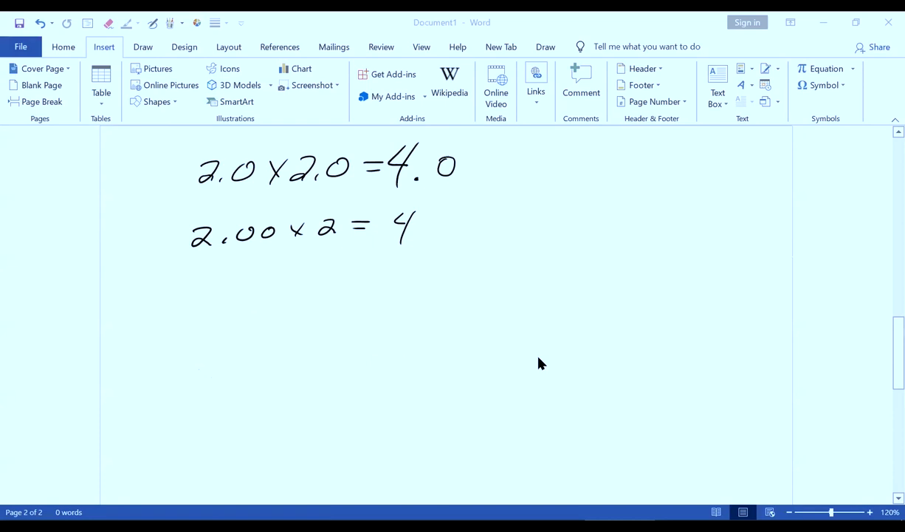
{"action": "mouse_move", "coordinate": [191, 288]}
{"action": "left_mouse_down"}
{"action": "mouse_move", "coordinate": [185, 304]}
{"action": "mouse_move", "coordinate": [208, 302]}
{"action": "left_mouse_up"}
{"action": "left_click_drag", "start_coordinate": [200, 285], "coordinate": [197, 320]}
{"action": "left_click", "coordinate": [212, 315]}
{"action": "left_click_drag", "start_coordinate": [230, 289], "coordinate": [231, 315]}
{"action": "left_click_drag", "start_coordinate": [268, 279], "coordinate": [266, 281]}
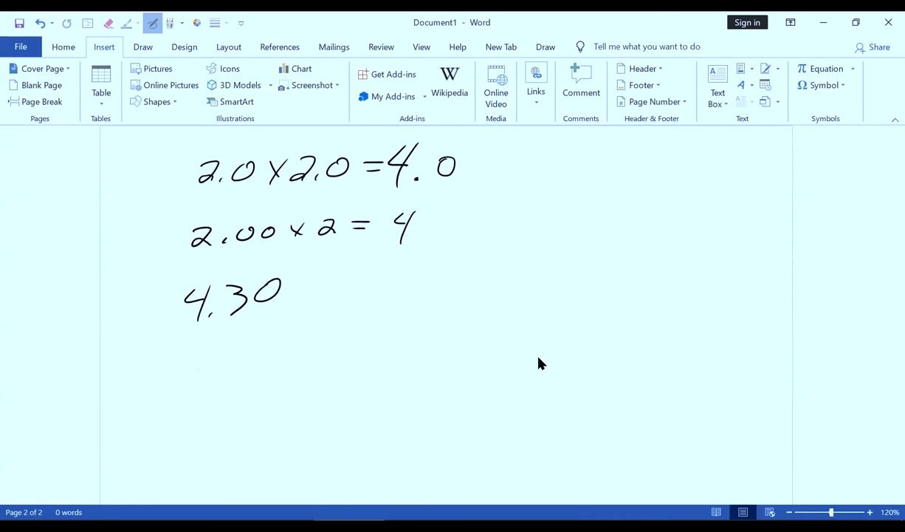
Step: Complete the handwritten column addition with + 4.321 under 4.30 and the sum 8.621 below a ruled line
{"action": "left_click_drag", "start_coordinate": [193, 330], "coordinate": [201, 354]}
{"action": "left_click", "coordinate": [215, 350]}
{"action": "mouse_move", "coordinate": [241, 330]}
{"action": "left_mouse_down"}
{"action": "mouse_move", "coordinate": [253, 334]}
{"action": "mouse_move", "coordinate": [243, 351]}
{"action": "mouse_move", "coordinate": [287, 342]}
{"action": "left_mouse_up"}
{"action": "left_click_drag", "start_coordinate": [166, 373], "coordinate": [286, 364]}
{"action": "left_click_drag", "start_coordinate": [308, 317], "coordinate": [298, 346]}
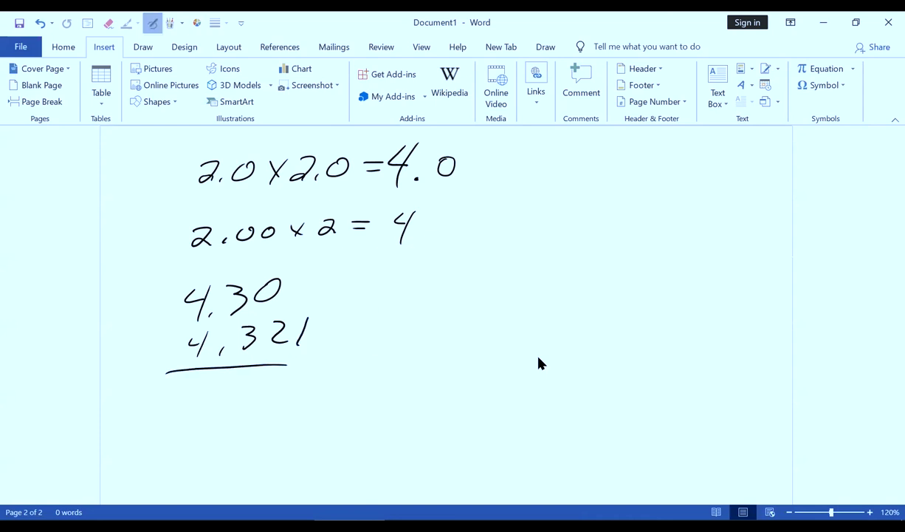
{"action": "mouse_move", "coordinate": [163, 334]}
{"action": "left_mouse_down"}
{"action": "mouse_move", "coordinate": [160, 353]}
{"action": "mouse_move", "coordinate": [175, 335]}
{"action": "left_mouse_up"}
{"action": "mouse_move", "coordinate": [205, 377]}
{"action": "left_mouse_down"}
{"action": "mouse_move", "coordinate": [199, 386]}
{"action": "mouse_move", "coordinate": [206, 377]}
{"action": "mouse_move", "coordinate": [231, 388]}
{"action": "mouse_move", "coordinate": [272, 379]}
{"action": "mouse_move", "coordinate": [293, 395]}
{"action": "left_mouse_up"}
{"action": "key", "text": "Escape"}
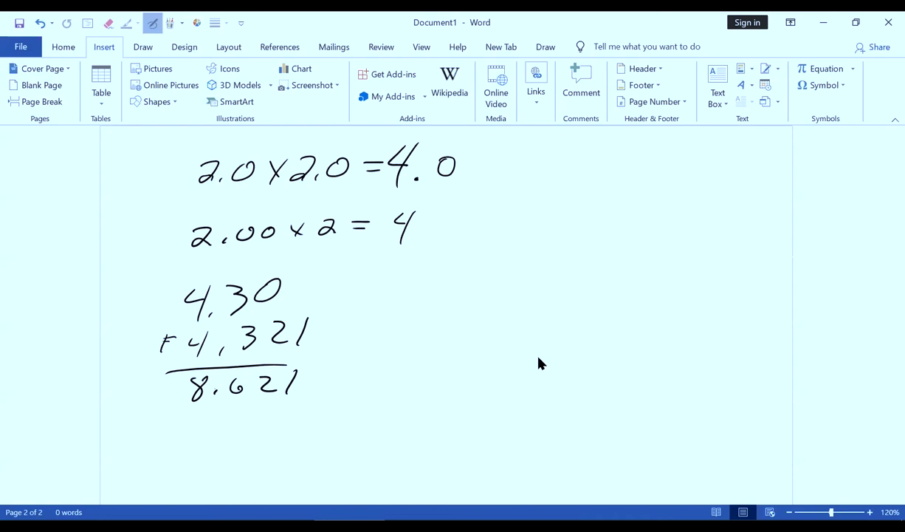
Step: Underline the decimal digits of 4.30 and 4.321 and the 6 and 2 of 8.621, and cross out its final 1
{"action": "left_click_drag", "start_coordinate": [237, 306], "coordinate": [273, 308]}
{"action": "left_click_drag", "start_coordinate": [243, 353], "coordinate": [312, 354]}
{"action": "left_click_drag", "start_coordinate": [230, 398], "coordinate": [275, 399]}
{"action": "left_click_drag", "start_coordinate": [286, 372], "coordinate": [303, 392]}
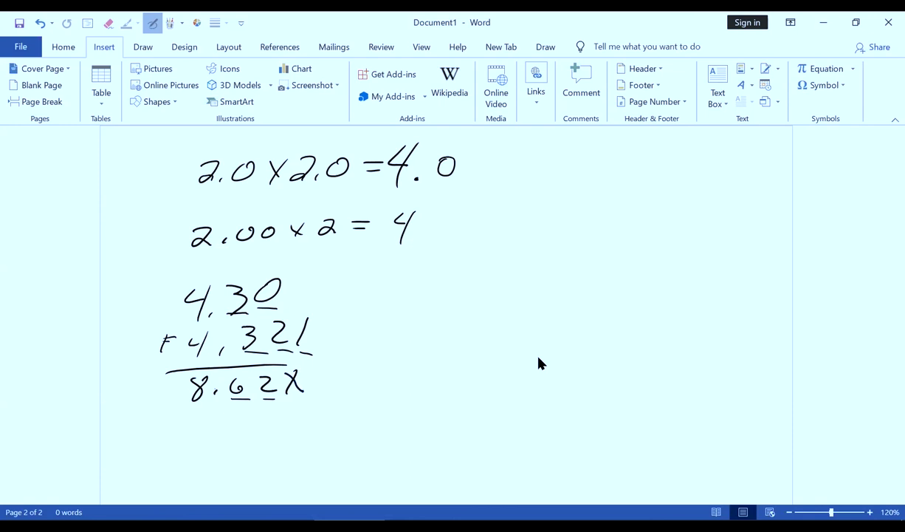
Step: Handwrite the rounded sum beside the column addition, beginning with 8.6
{"action": "mouse_move", "coordinate": [386, 359]}
{"action": "left_mouse_down"}
{"action": "mouse_move", "coordinate": [373, 363]}
{"action": "mouse_move", "coordinate": [402, 368]}
{"action": "left_mouse_up"}
{"action": "left_click", "coordinate": [394, 371]}
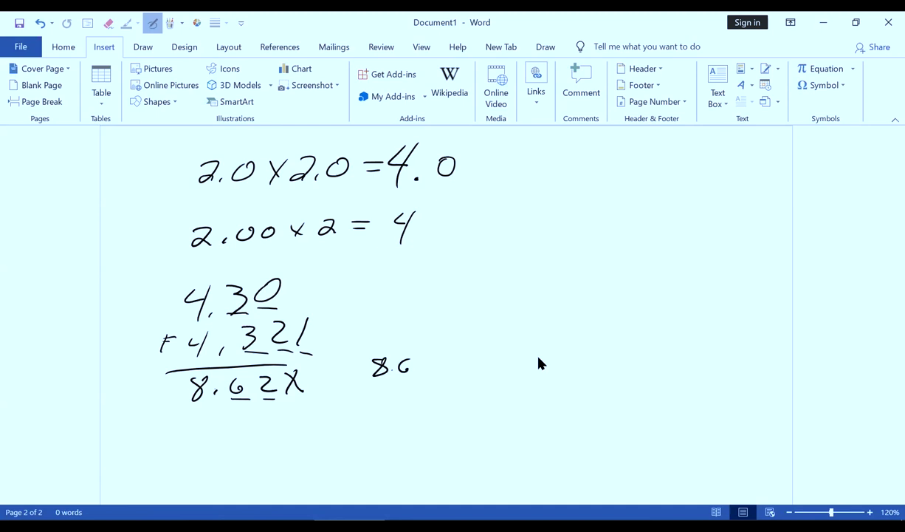